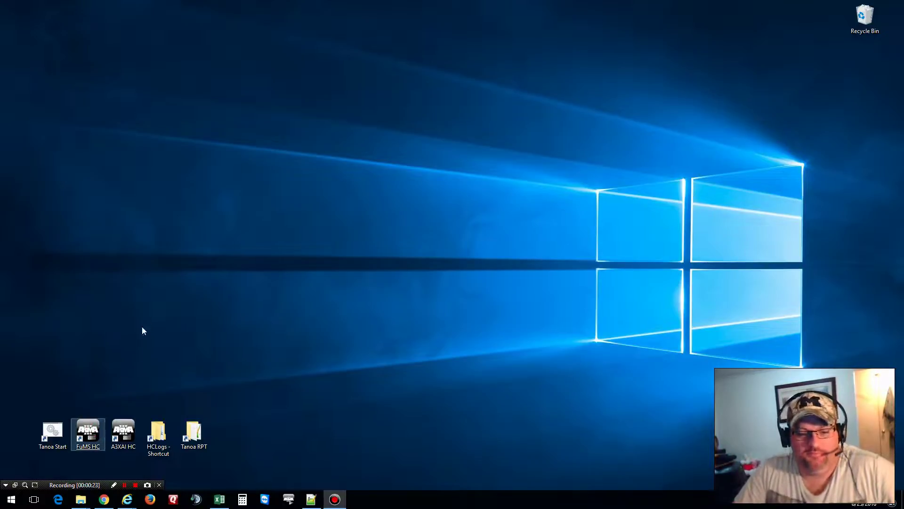
Rearrange the desktop shortcuts, then launch the Tanoa Exile server from Tanoa Start.
left_click_drag(144, 331, 141, 333)
mouse_move(125, 432)
left_mouse_down()
mouse_move(166, 338)
mouse_move(150, 434)
mouse_move(126, 438)
left_mouse_up()
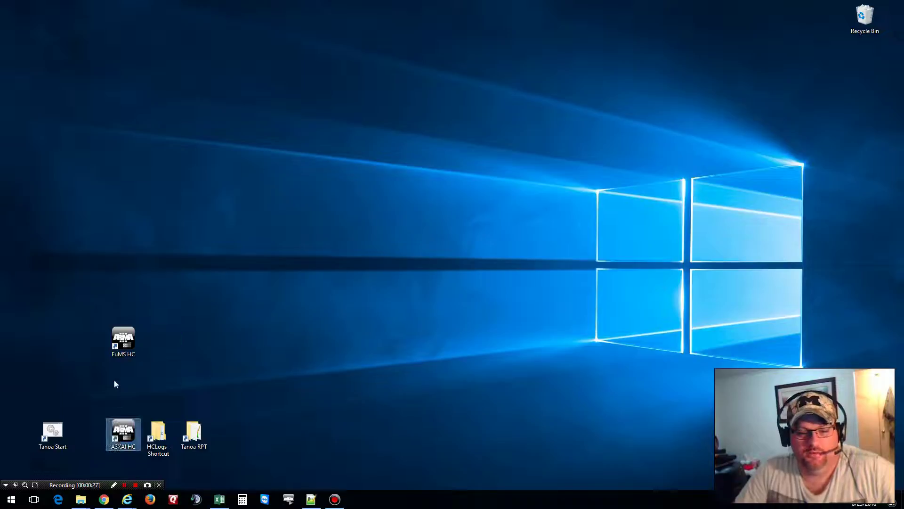
mouse_move(120, 341)
left_mouse_down()
mouse_move(91, 434)
mouse_move(79, 433)
left_mouse_up()
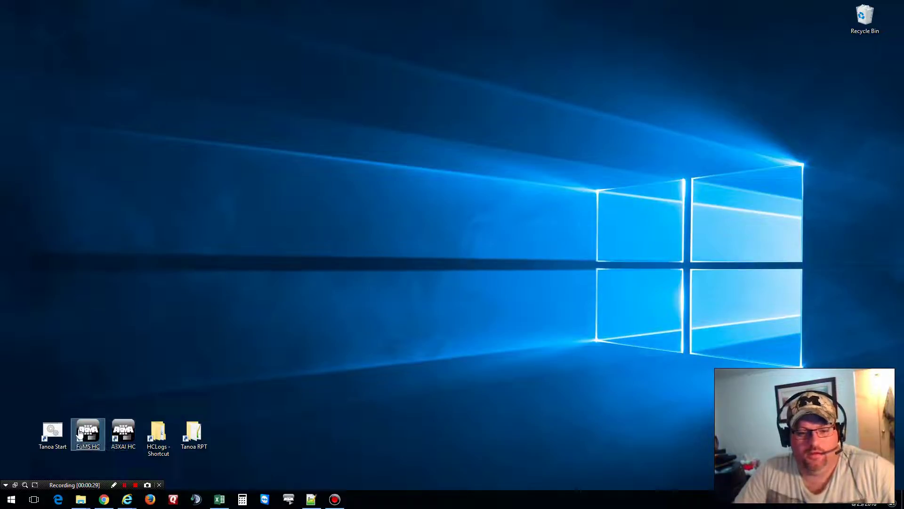
double_click(53, 431)
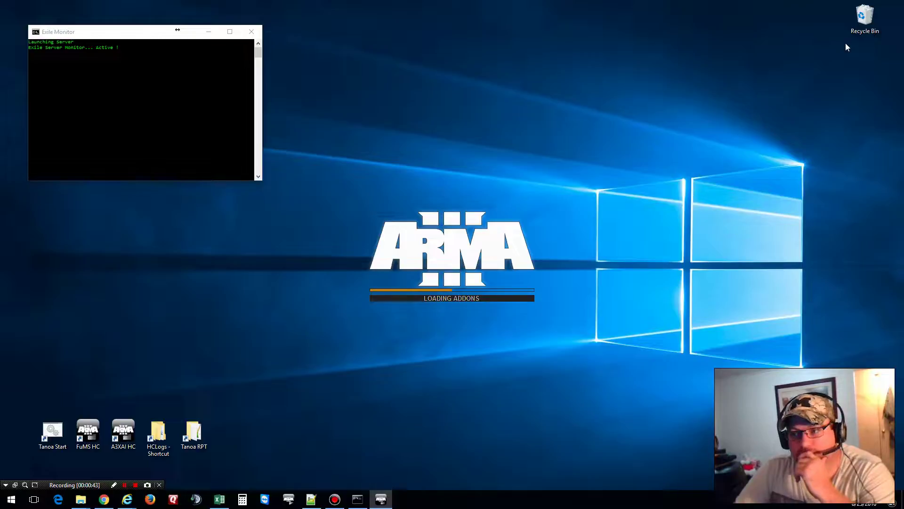
Empty the Recycle Bin and confirm the deletion.
right_click(861, 29)
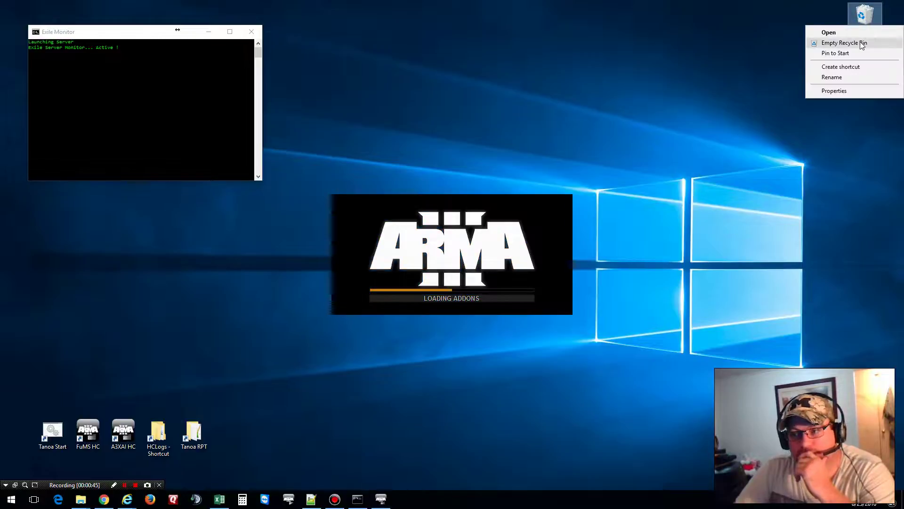
left_click(862, 45)
left_click(497, 257)
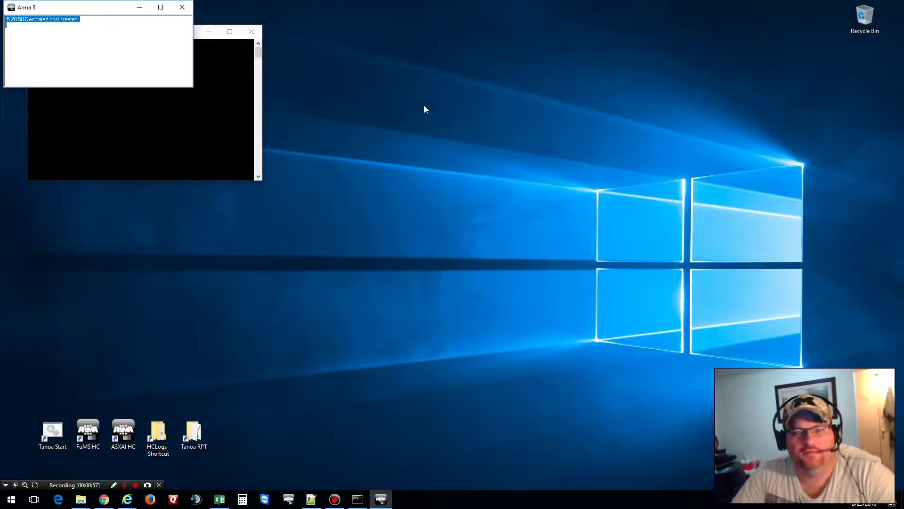
Bring the Exile Monitor window forward and close it.
right_click(108, 11)
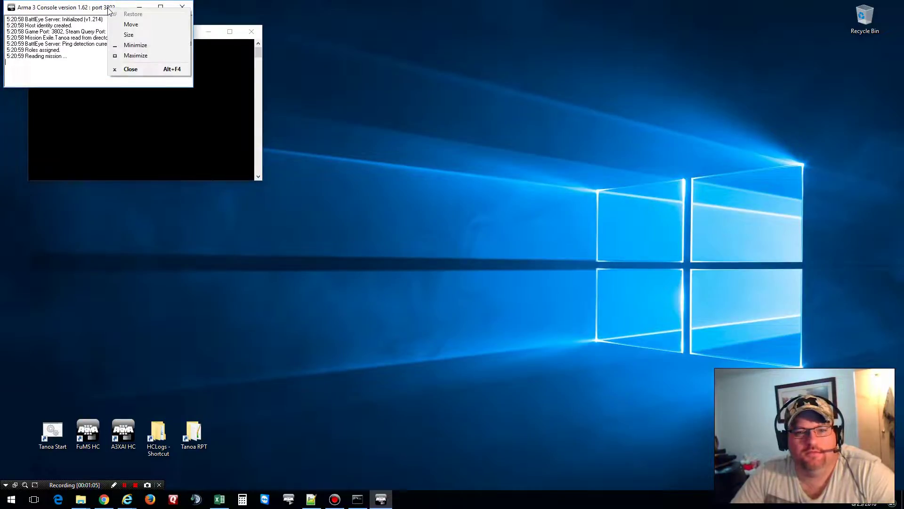
left_click(97, 173)
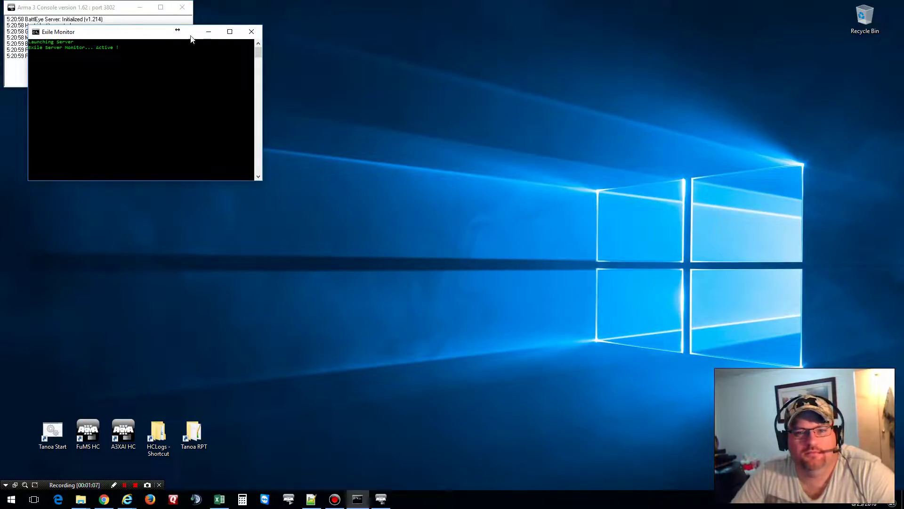
left_click(251, 32)
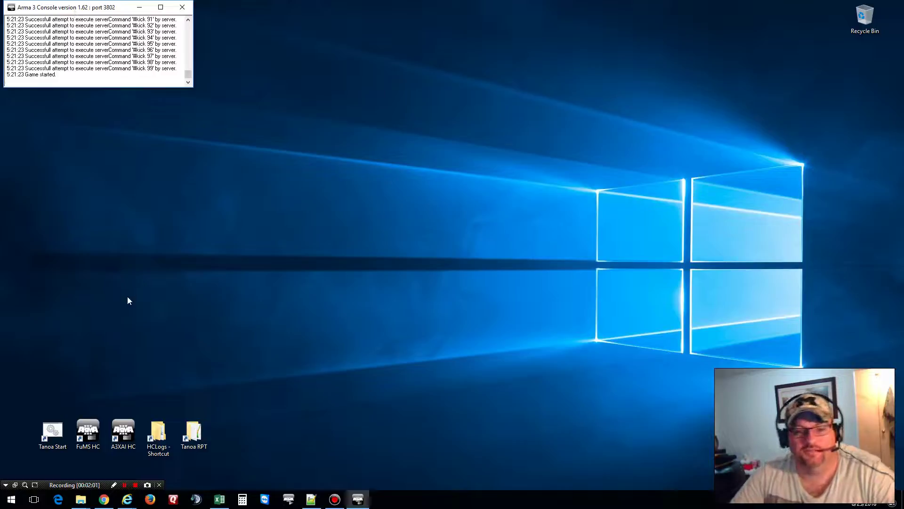
Launch the FuMS headless client, place its console beside the server's, and start a second instance.
left_click(124, 485)
left_click(124, 485)
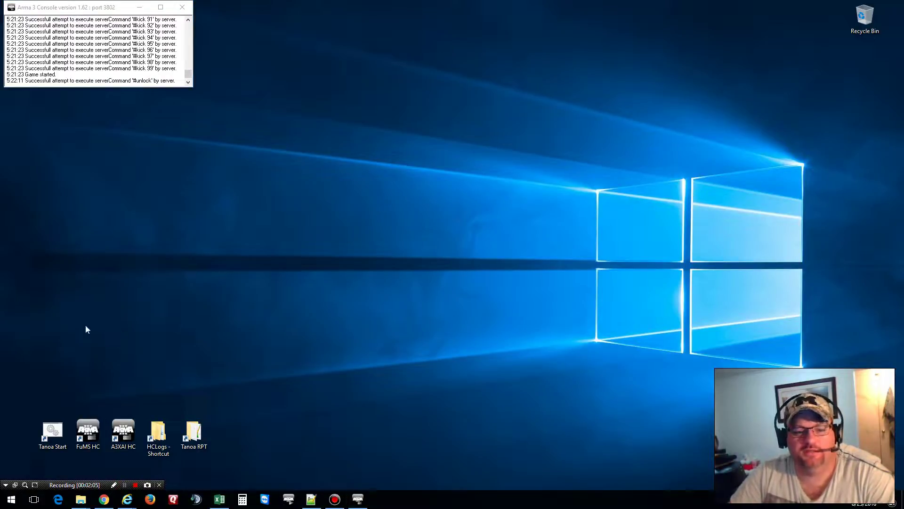
double_click(88, 431)
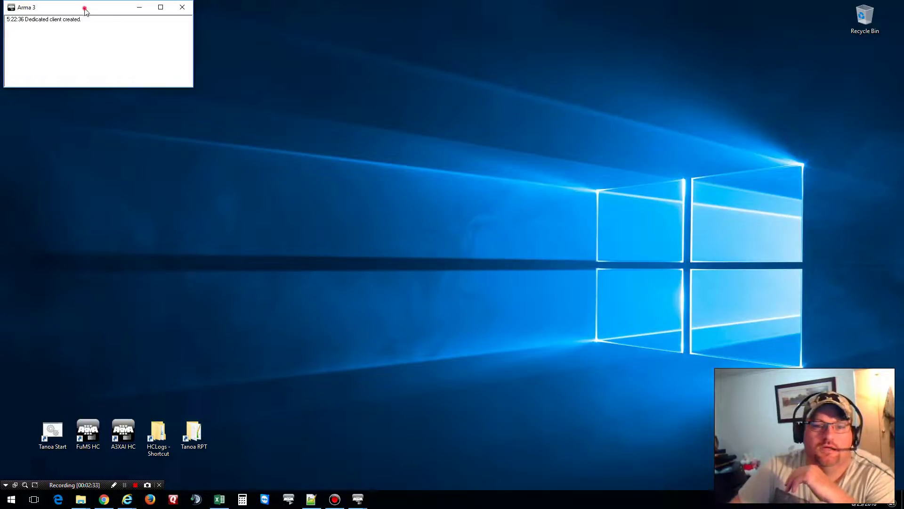
left_click_drag(84, 7, 286, 13)
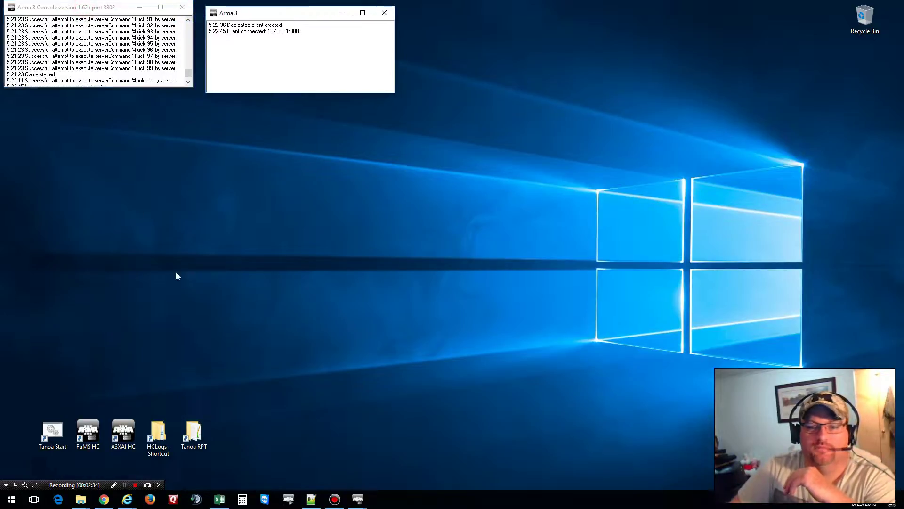
double_click(88, 430)
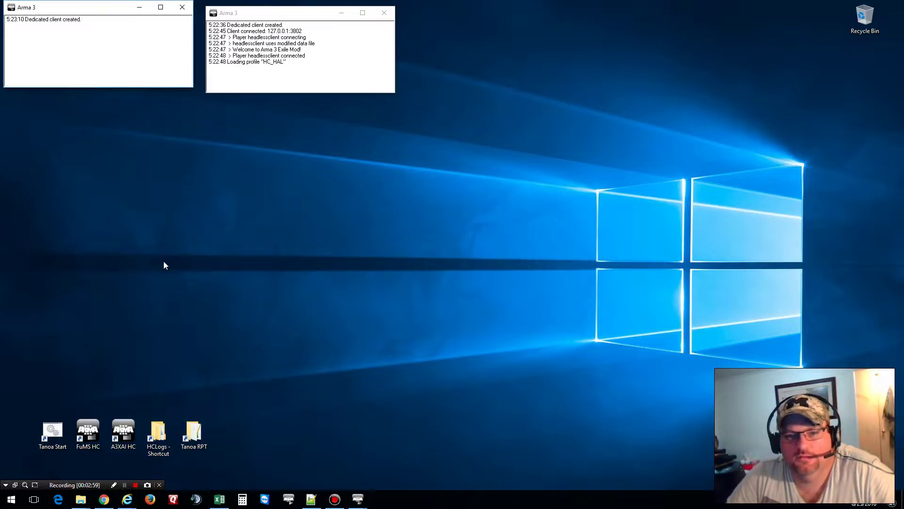
Place the second client console at the far right and lengthen both client consoles downward.
mouse_move(98, 5)
left_mouse_down()
mouse_move(148, 27)
mouse_move(459, 7)
mouse_move(522, 16)
left_mouse_up()
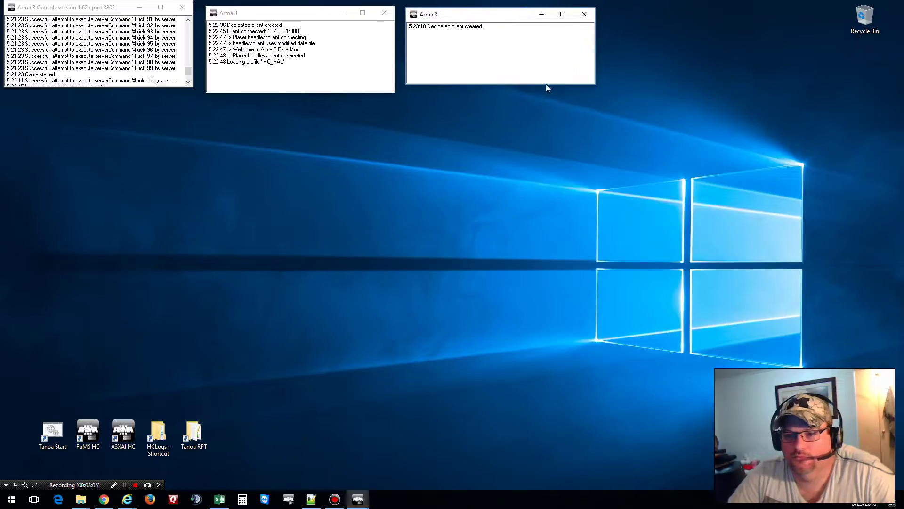
left_click_drag(546, 84, 551, 97)
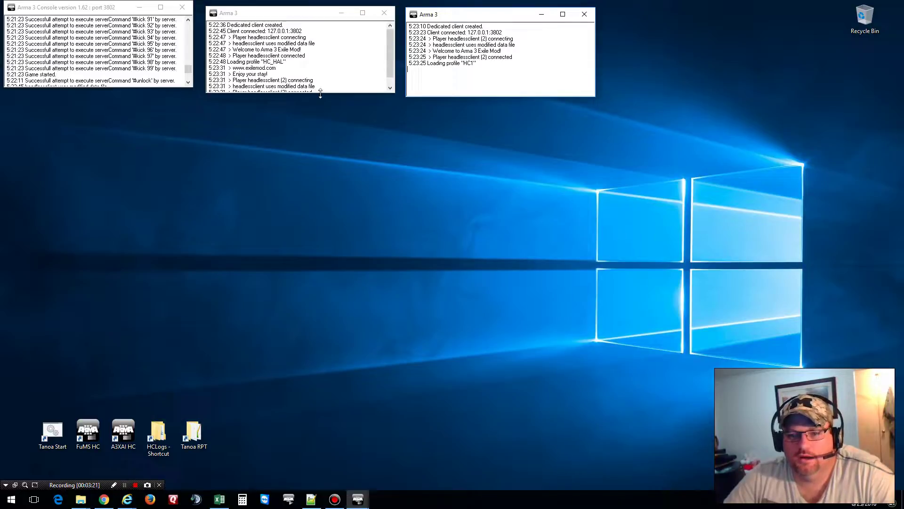
left_click_drag(323, 93, 324, 114)
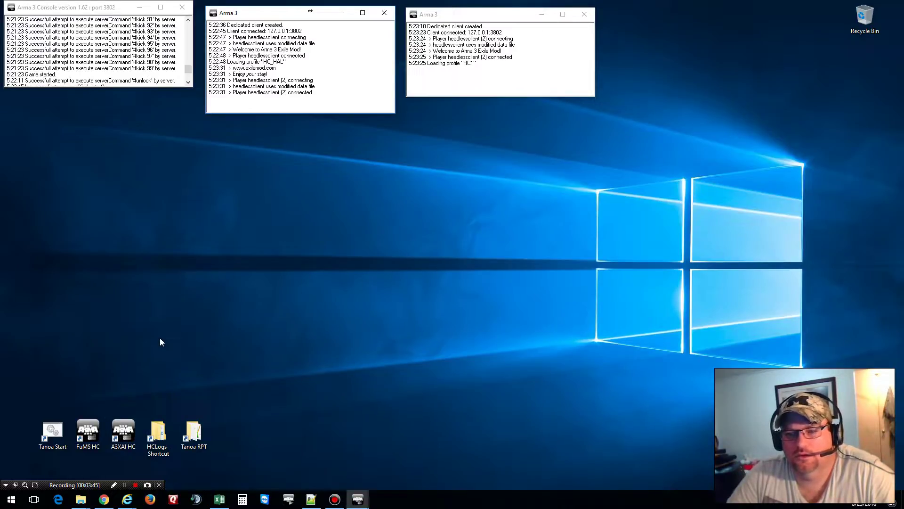
Open the FuMS HC shortcut's Properties, with the A3XAI HC Properties also up.
double_click(122, 432)
right_click(124, 432)
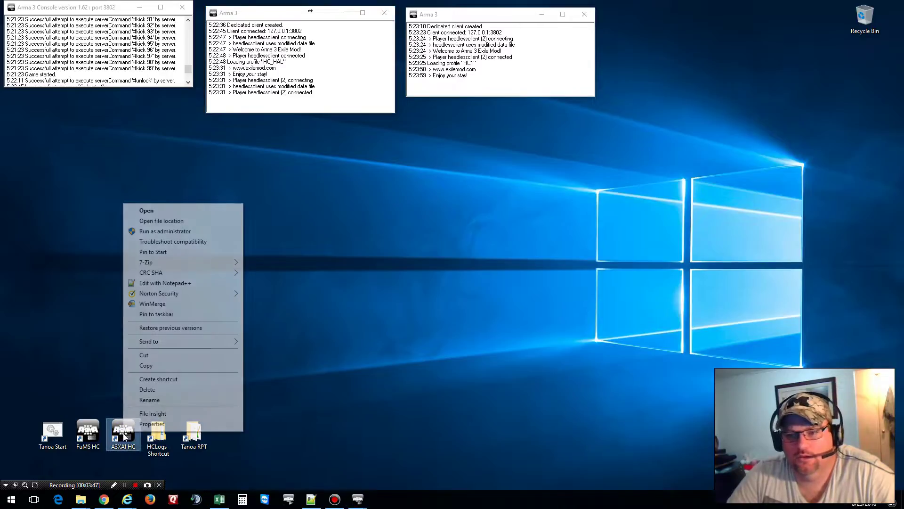
key("Escape")
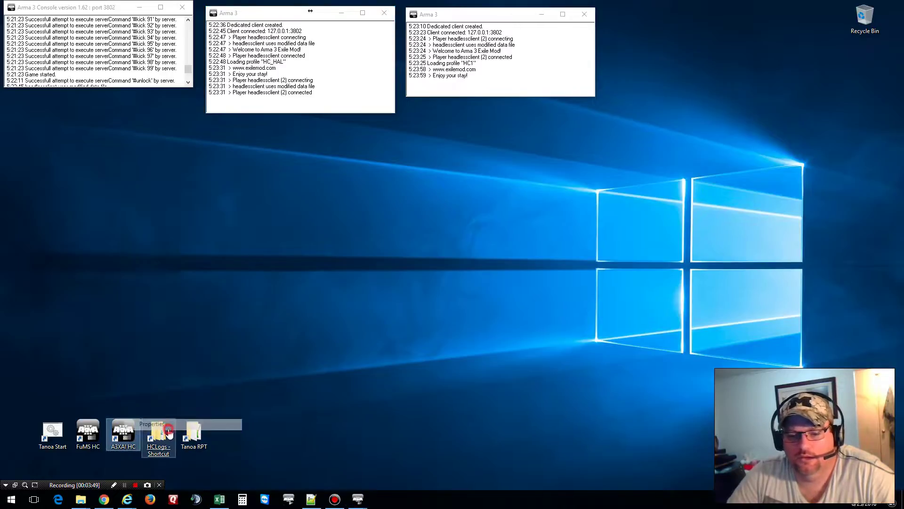
left_click(96, 433)
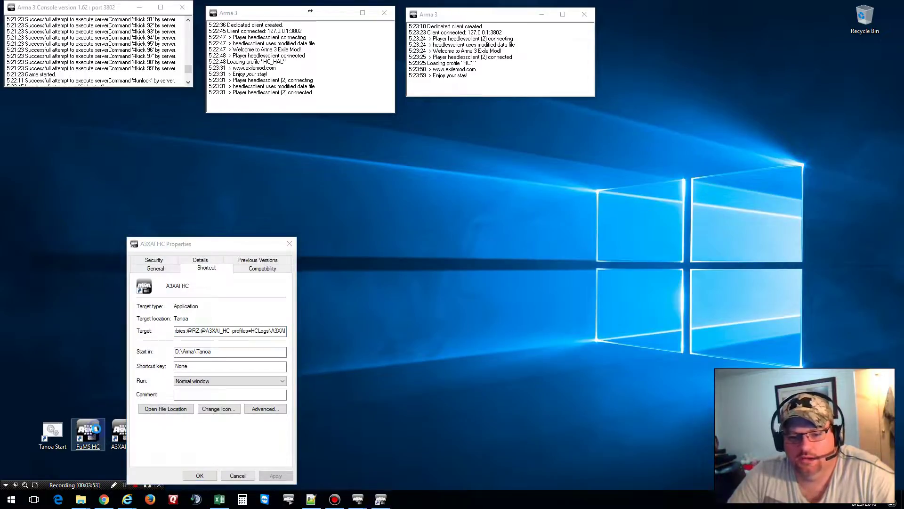
right_click(96, 434)
left_click(118, 422)
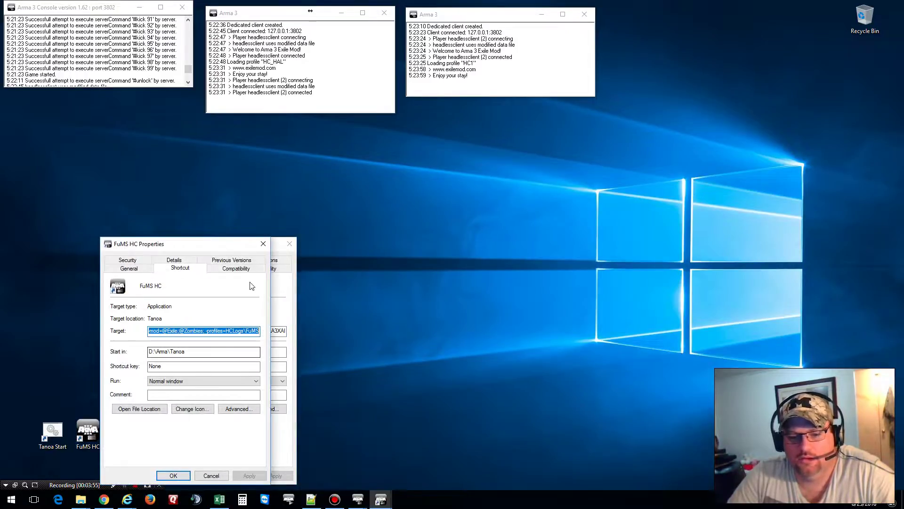
left_click(205, 331)
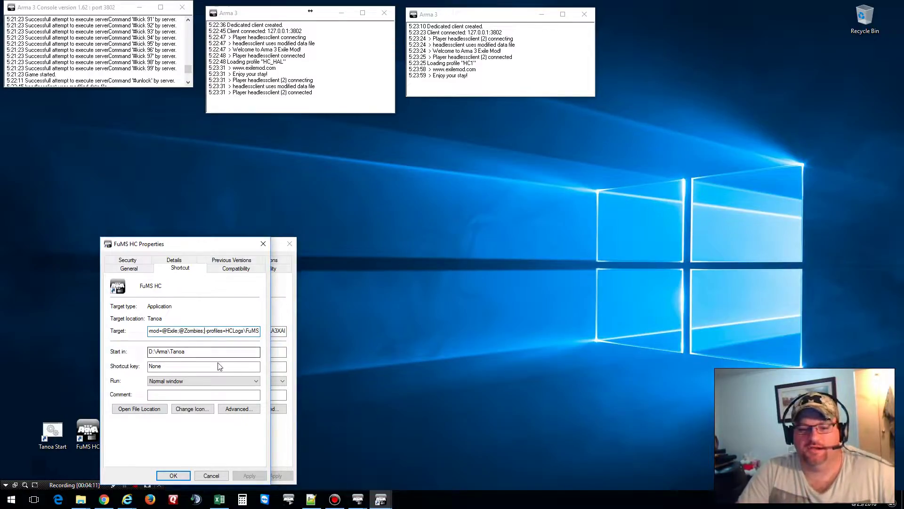
left_click(277, 245)
mouse_move(244, 249)
left_mouse_down()
mouse_move(499, 263)
mouse_move(470, 247)
left_mouse_up()
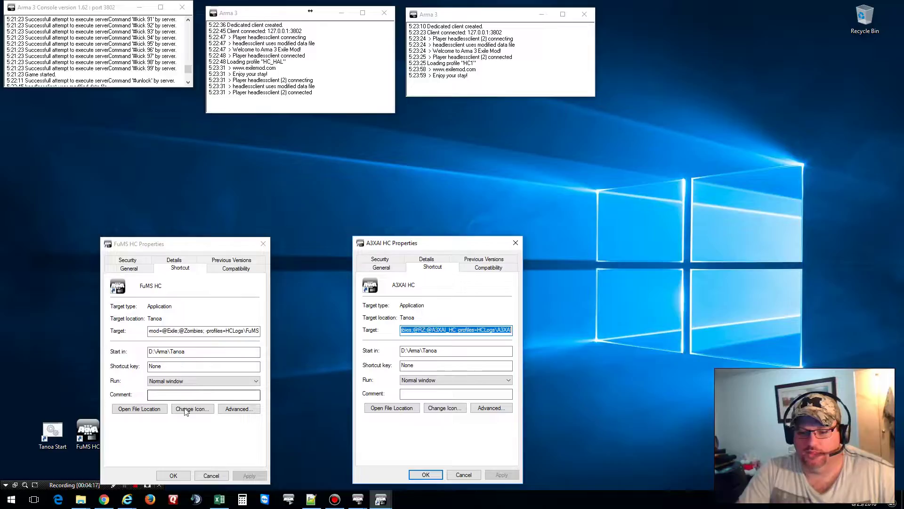
left_click(205, 332)
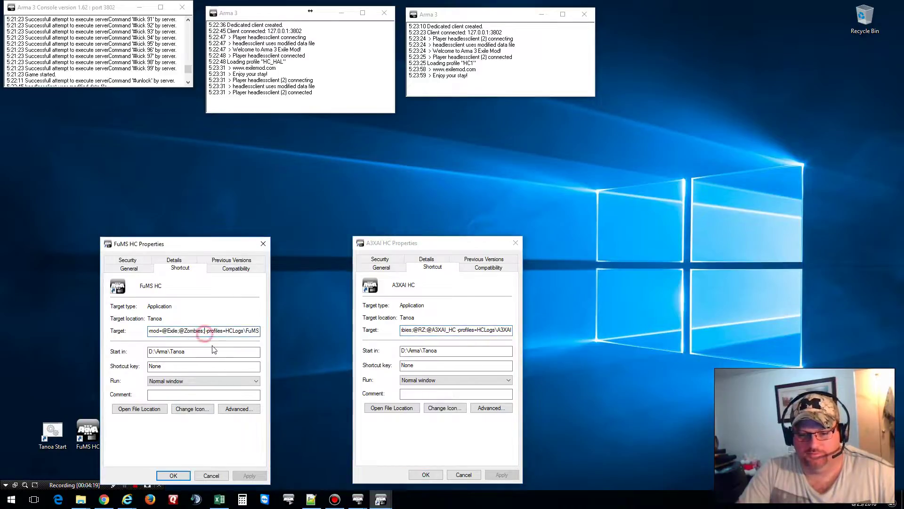
type("@")
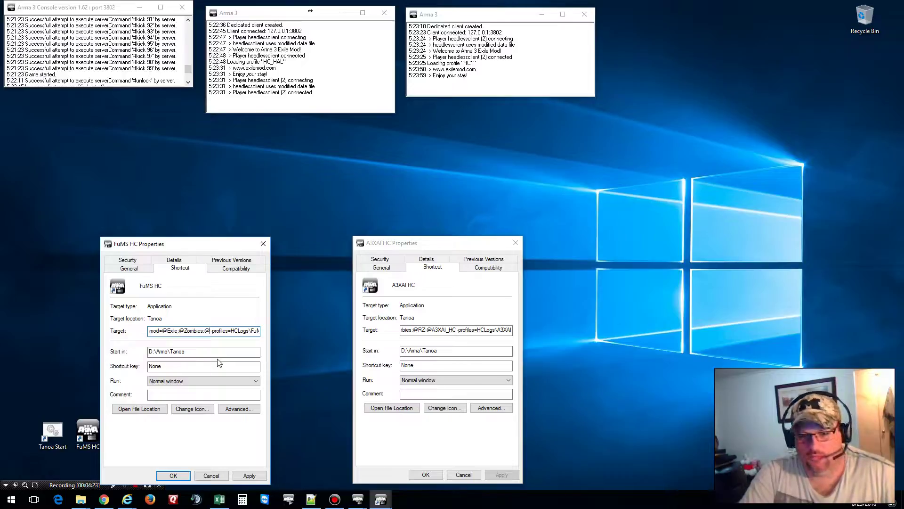
type("A3X")
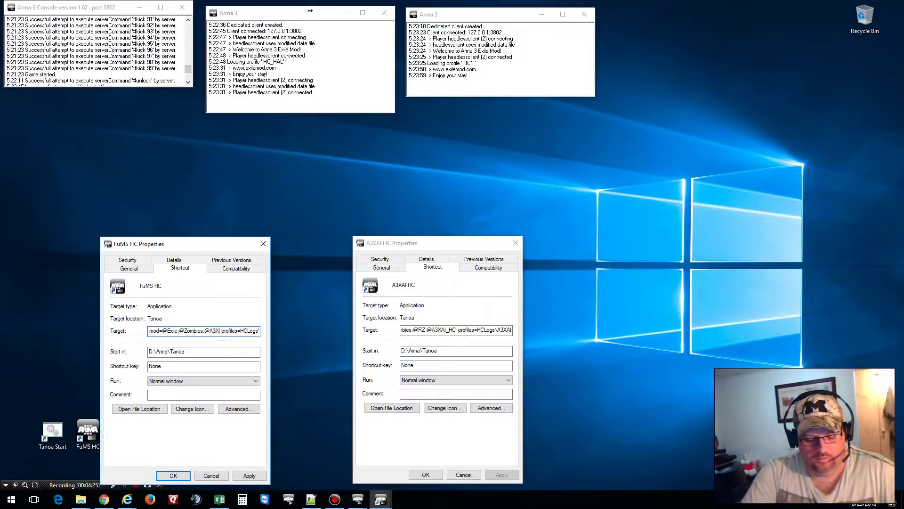
type("AI_HC")
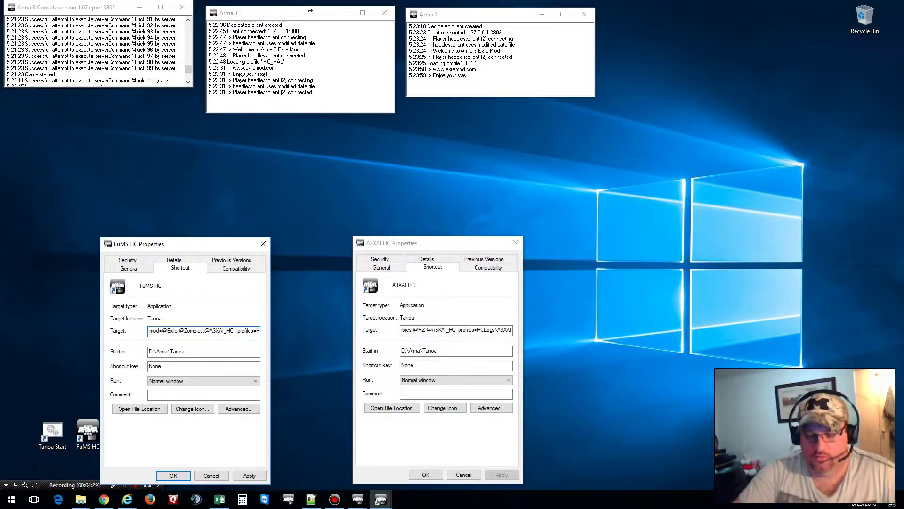
left_click(249, 476)
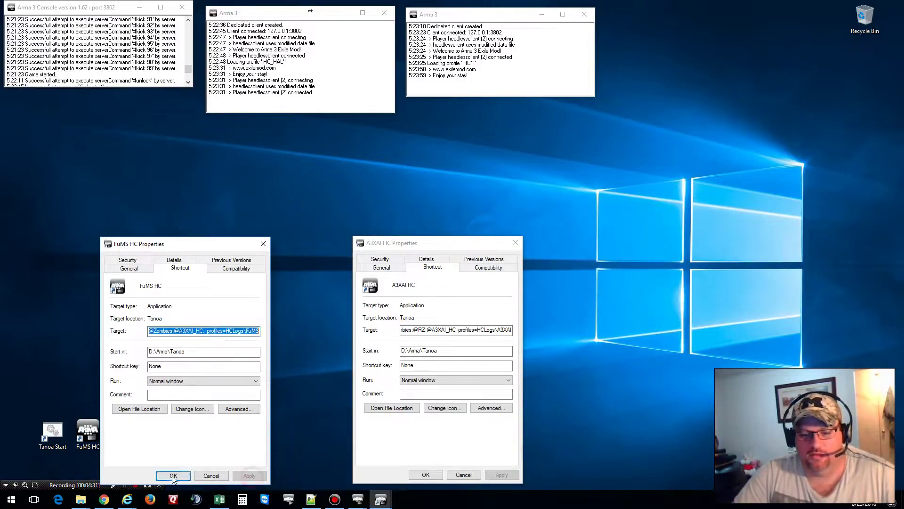
left_click(173, 475)
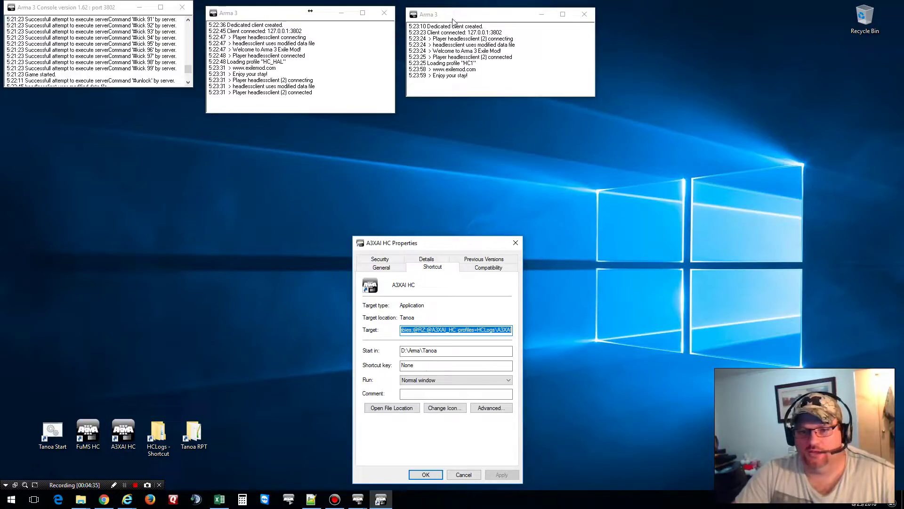
left_click(457, 476)
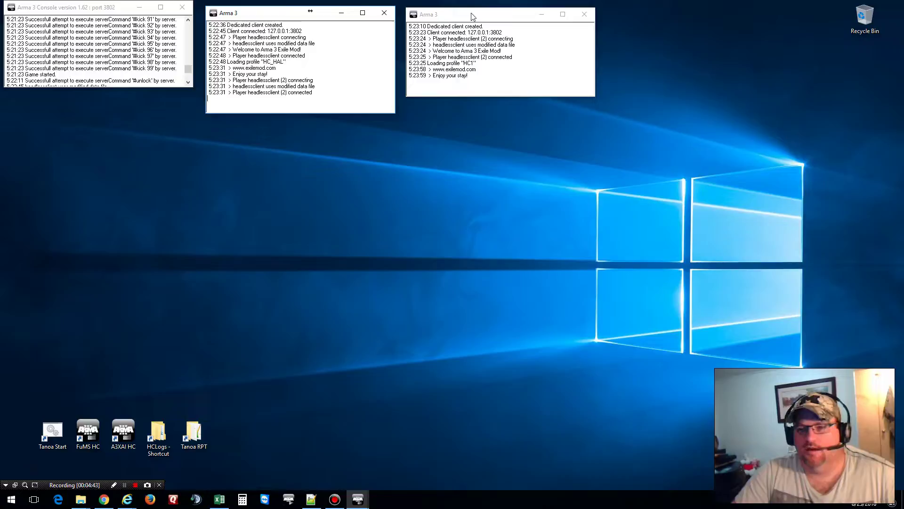
Close the third headless client, relaunch it, and move the new console to the right.
left_click(584, 14)
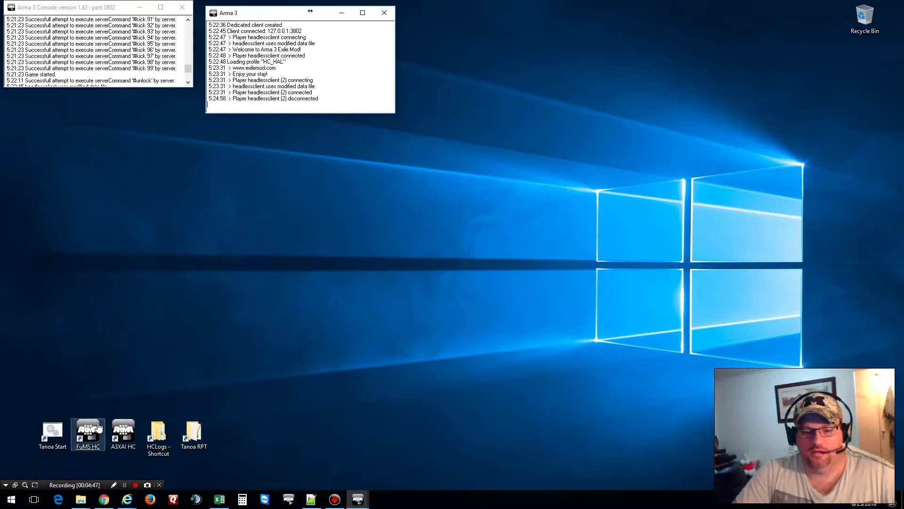
double_click(122, 426)
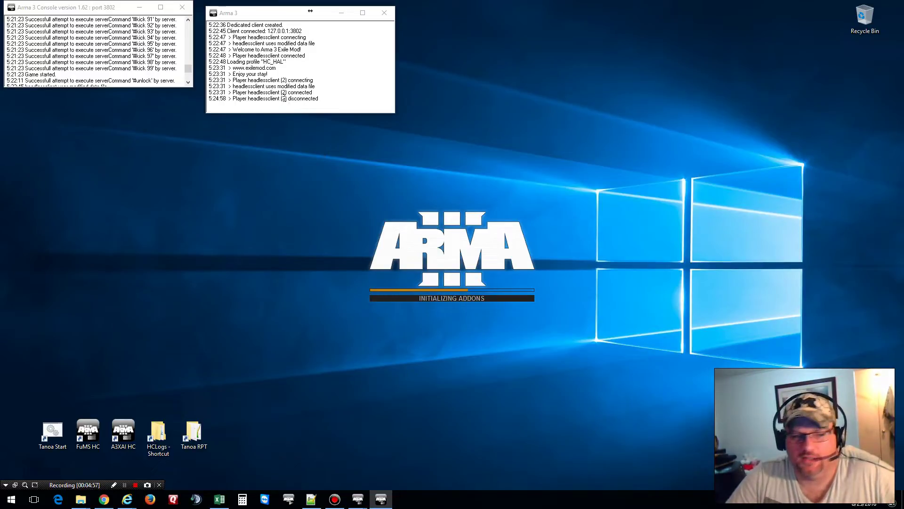
left_click(97, 443)
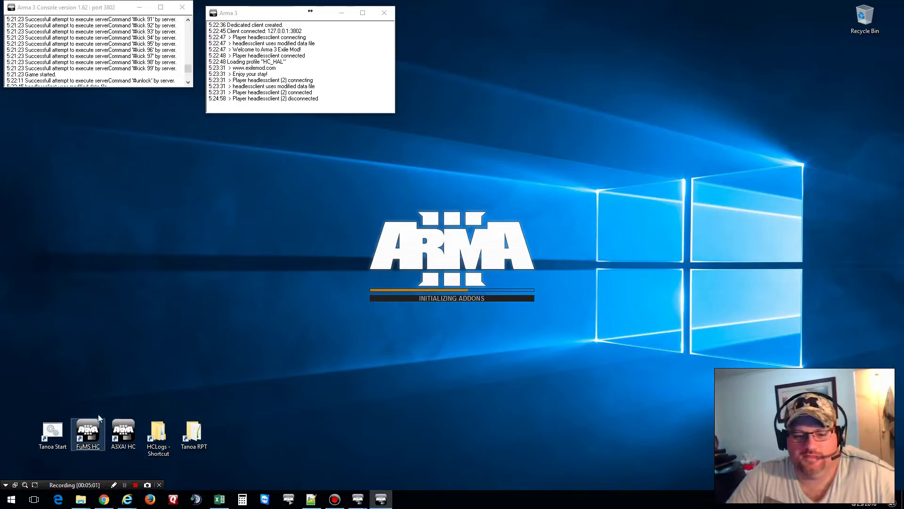
left_click(89, 468)
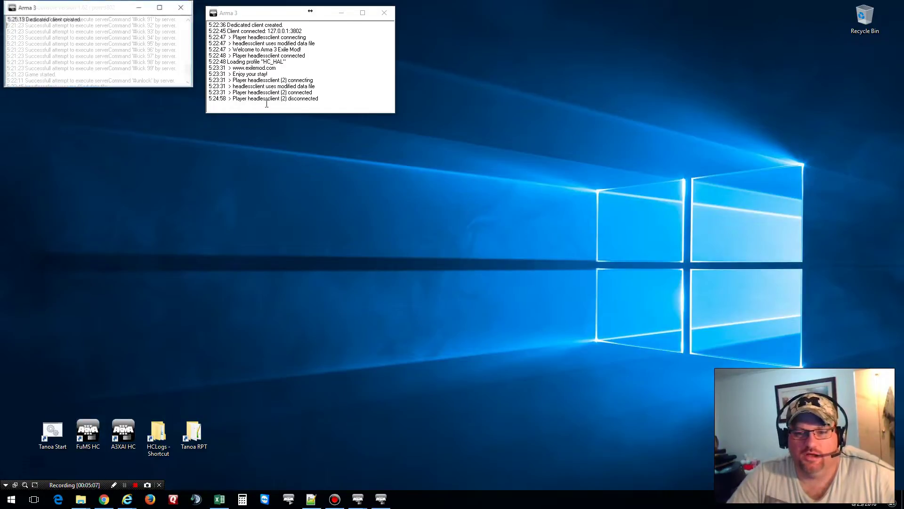
left_click_drag(85, 8, 495, 11)
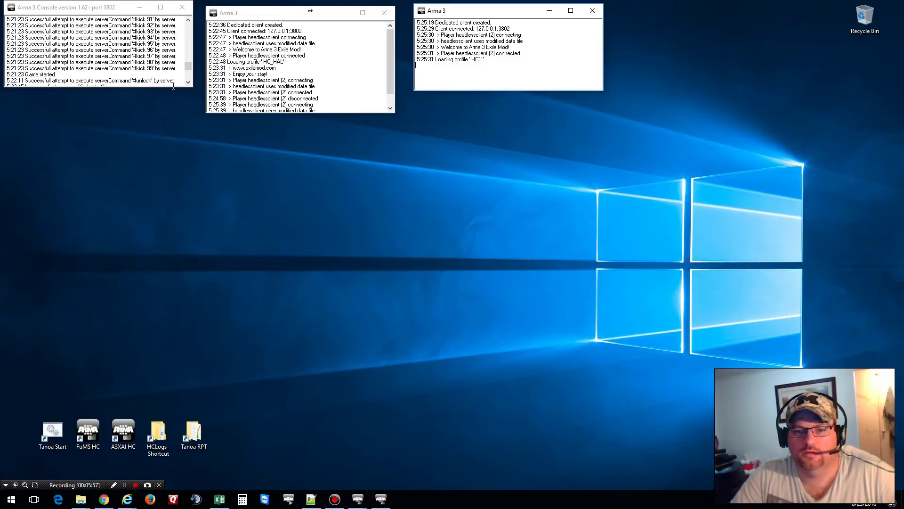
Bring the port 3802 server console forward to read the headless client (2) connection log.
left_click(123, 10)
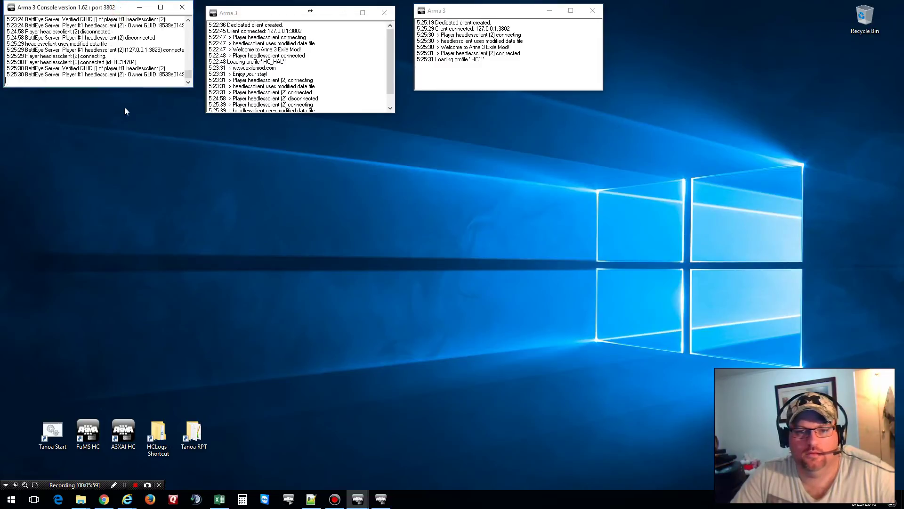